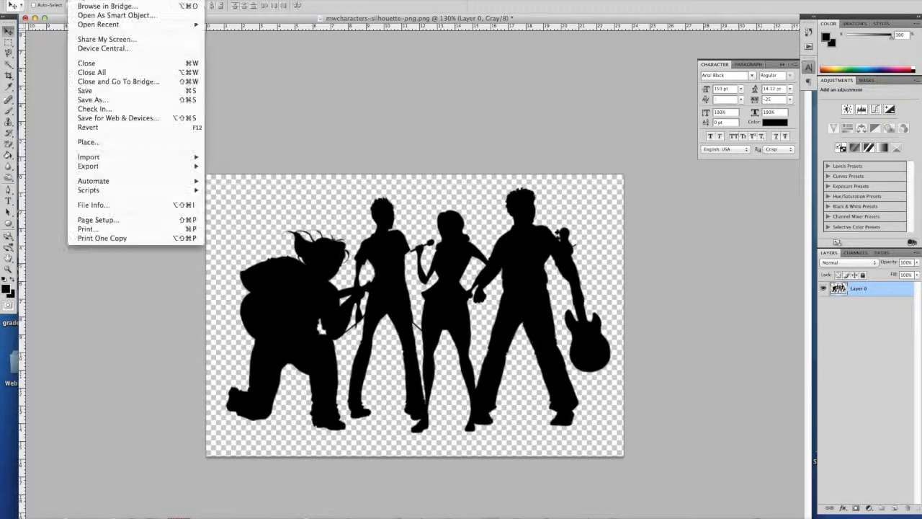
Create a new document named the-davincis-banner, 1170 pixels wide and 450 pixels high, in RGB color mode
left_click(90, 1)
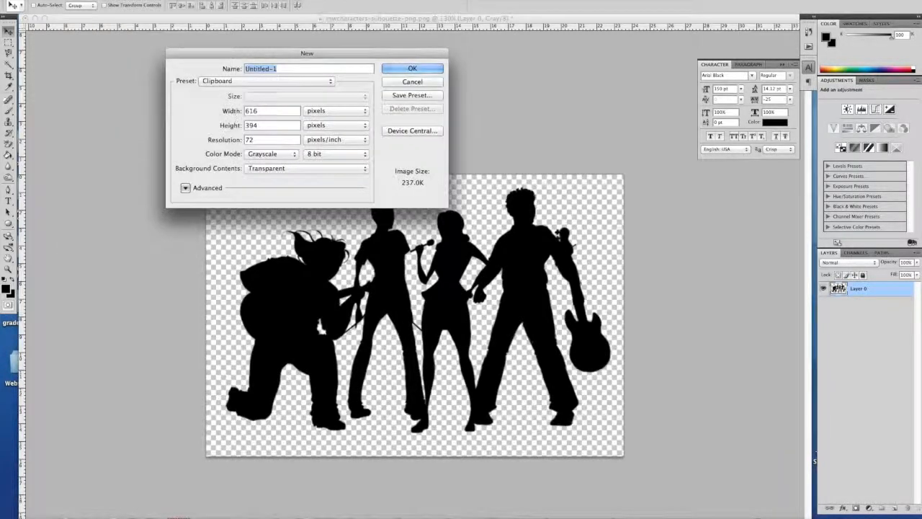
type("the ")
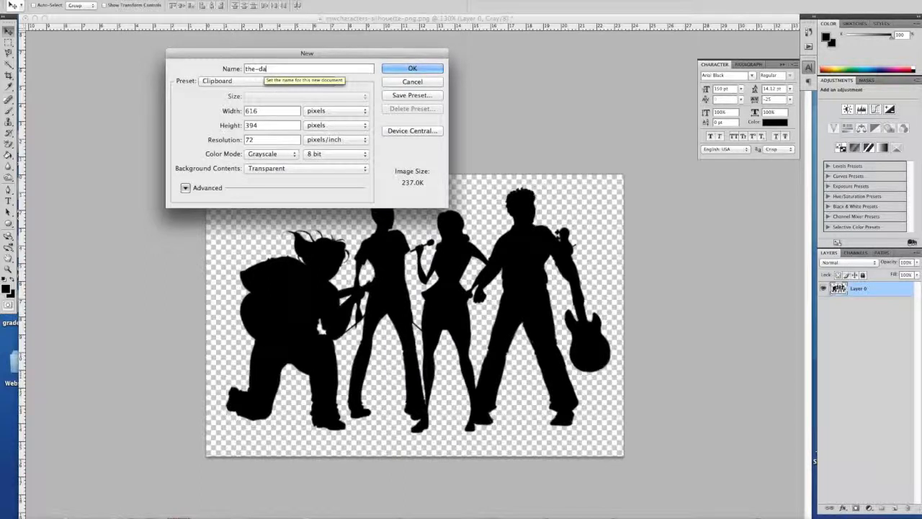
type("davincis-banner")
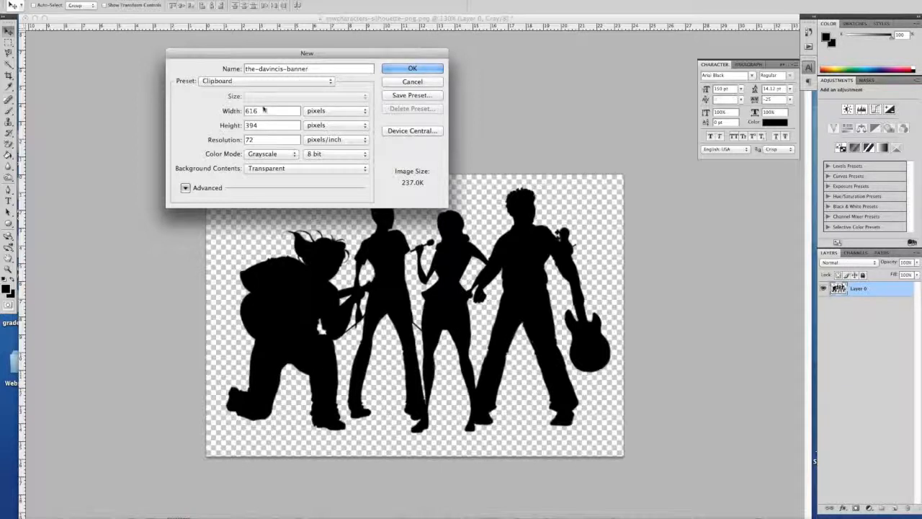
double_click(264, 111)
type("1170")
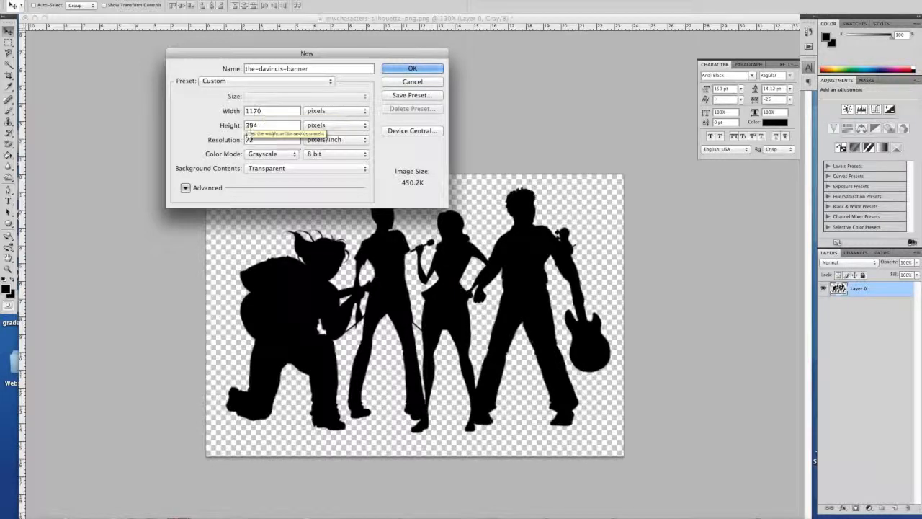
type("450")
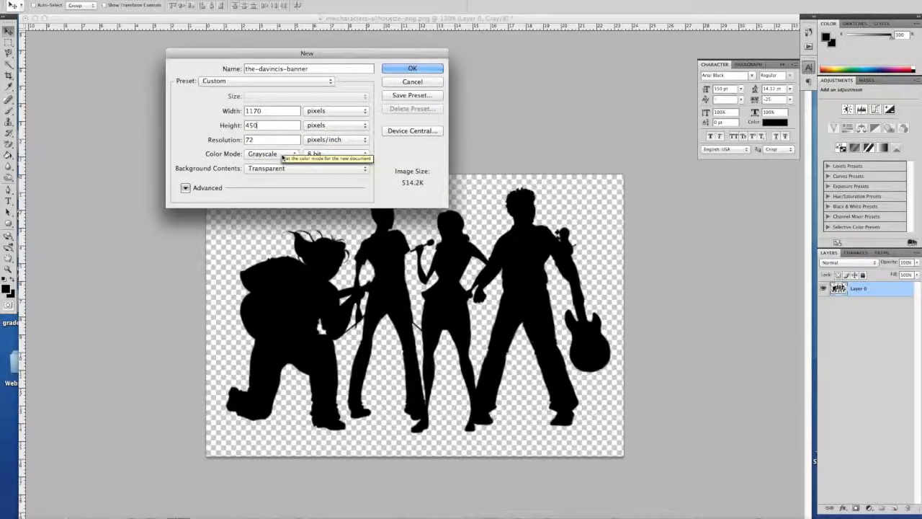
left_click(282, 157)
left_click(277, 165)
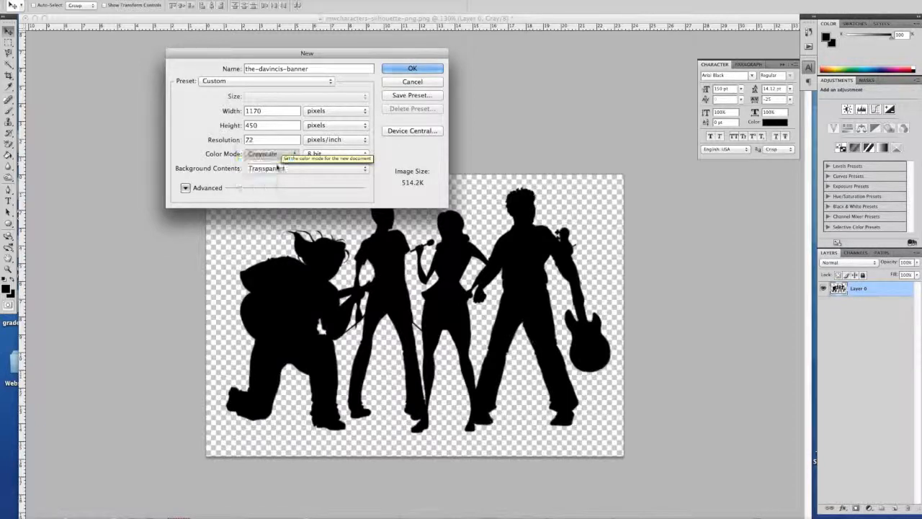
left_click(412, 69)
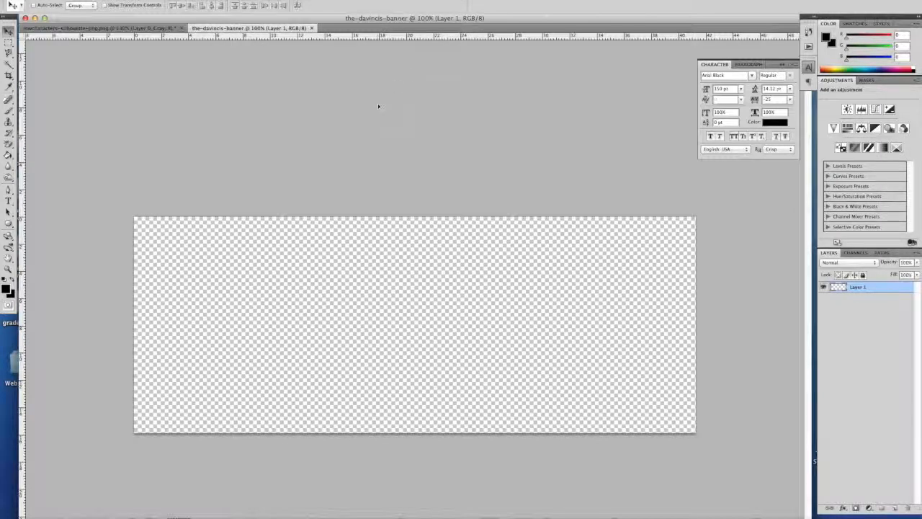
Check the pixel dimensions of the silhouette image
left_click(115, 28)
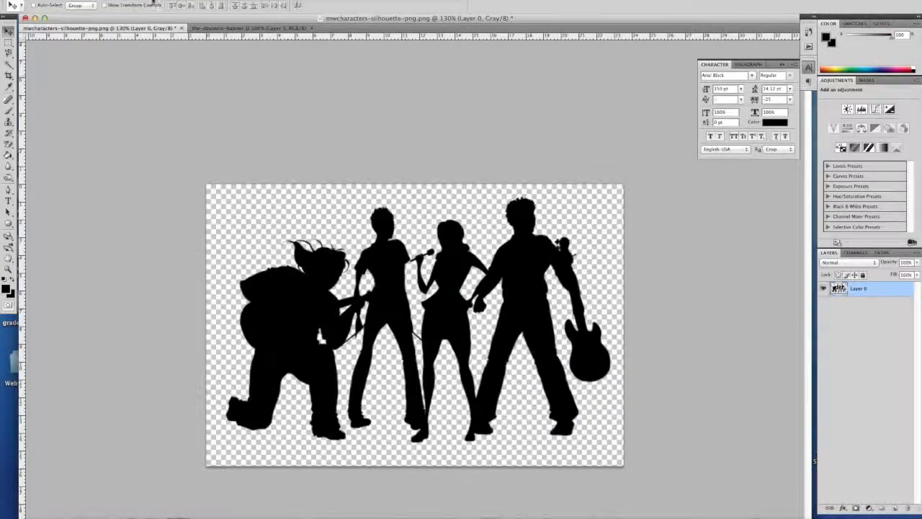
left_click(124, 1)
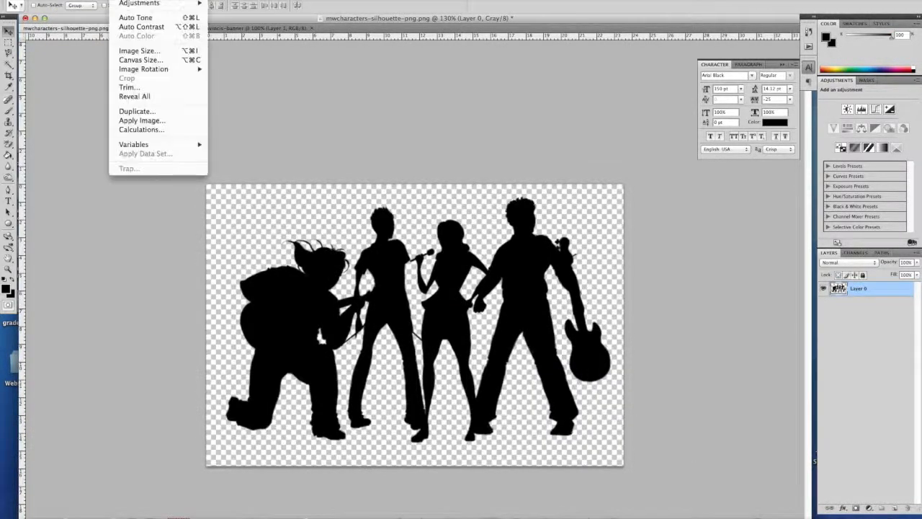
left_click(139, 51)
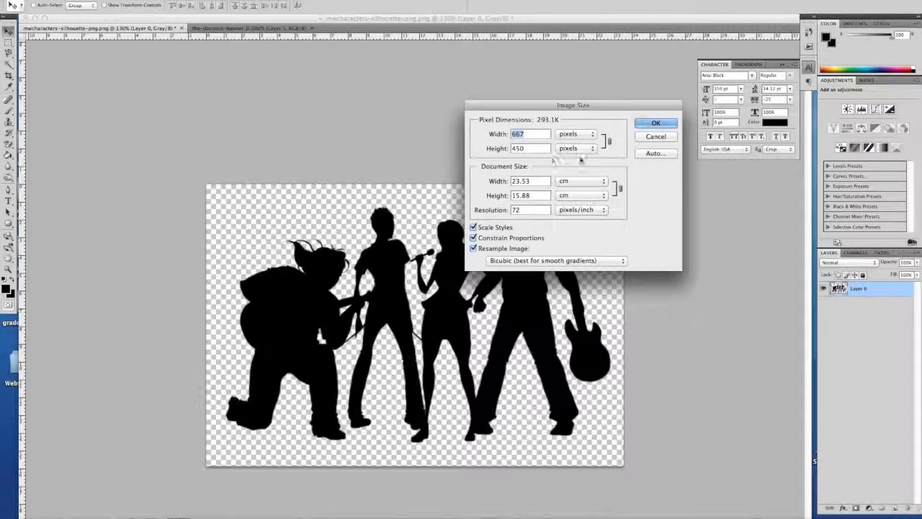
left_click(648, 122)
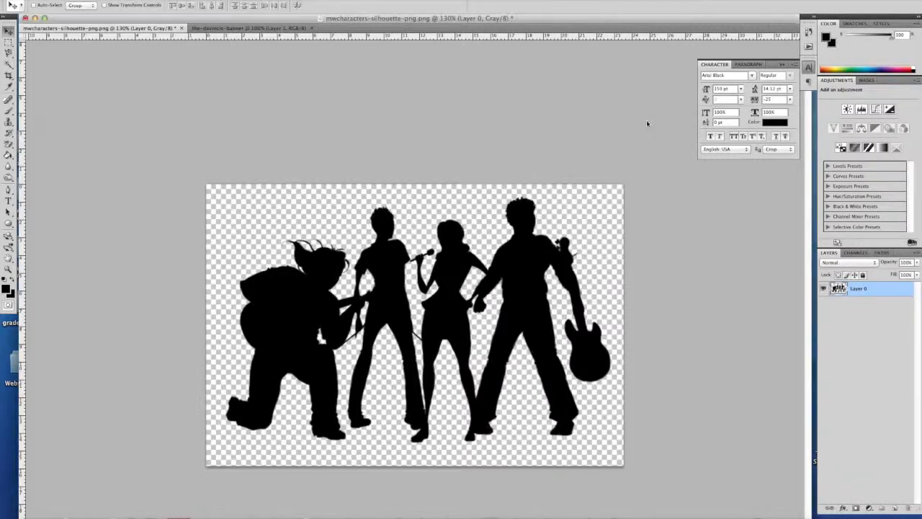
Copy the entire silhouette image into the-davincis-banner and shift the figures slightly right of the canvas center
left_click(186, 1)
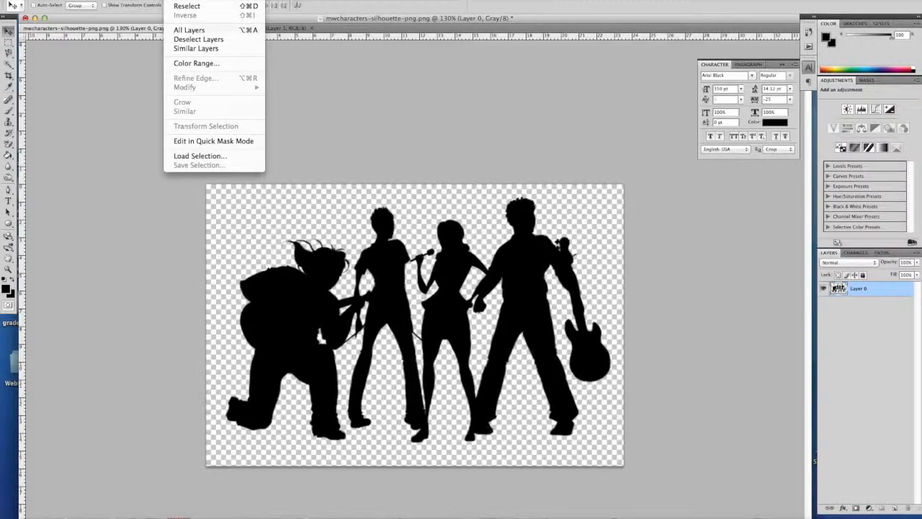
left_click(189, 1)
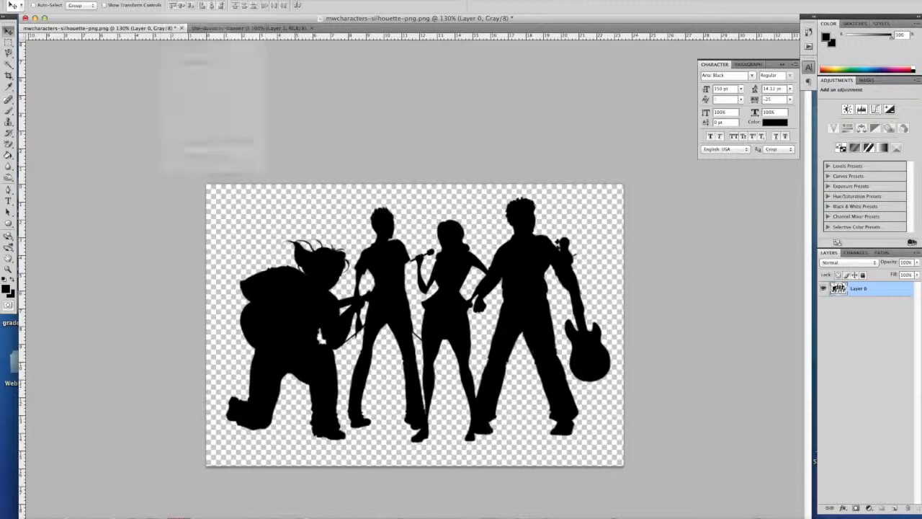
left_click(105, 0)
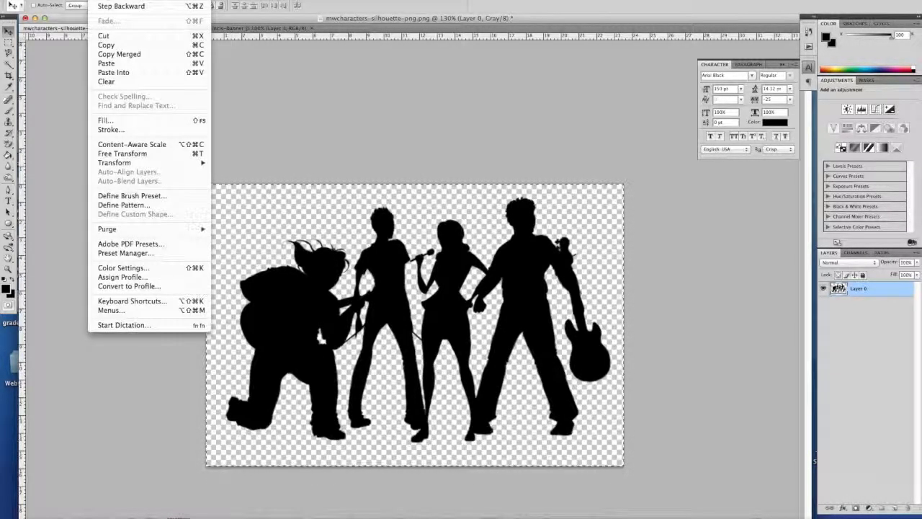
left_click(109, 45)
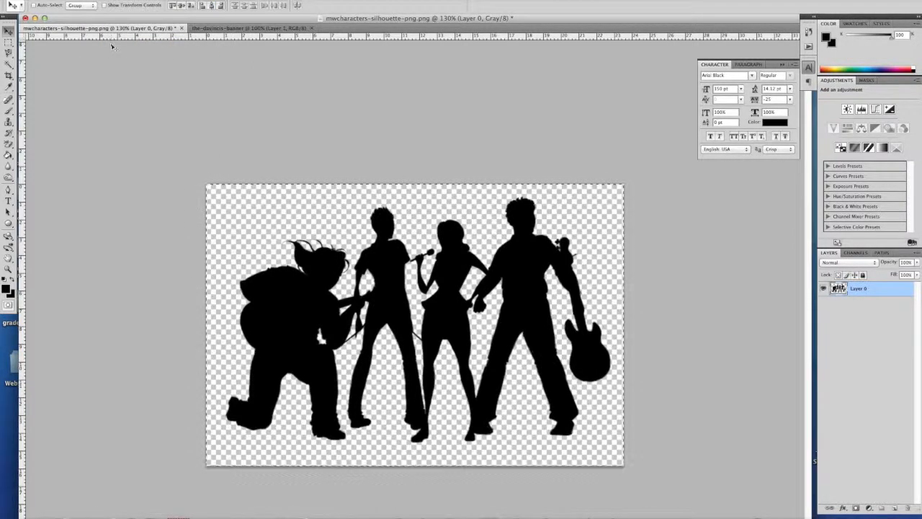
left_click(204, 28)
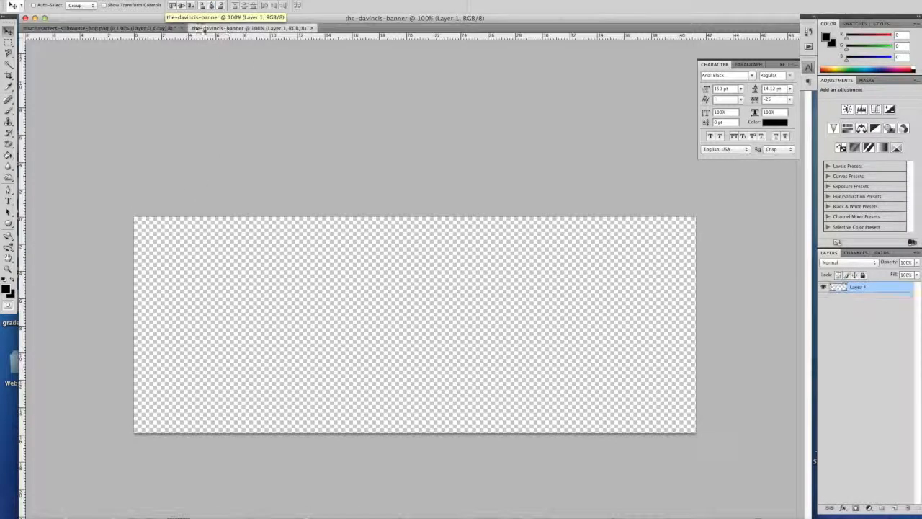
left_click(104, 1)
left_click(113, 64)
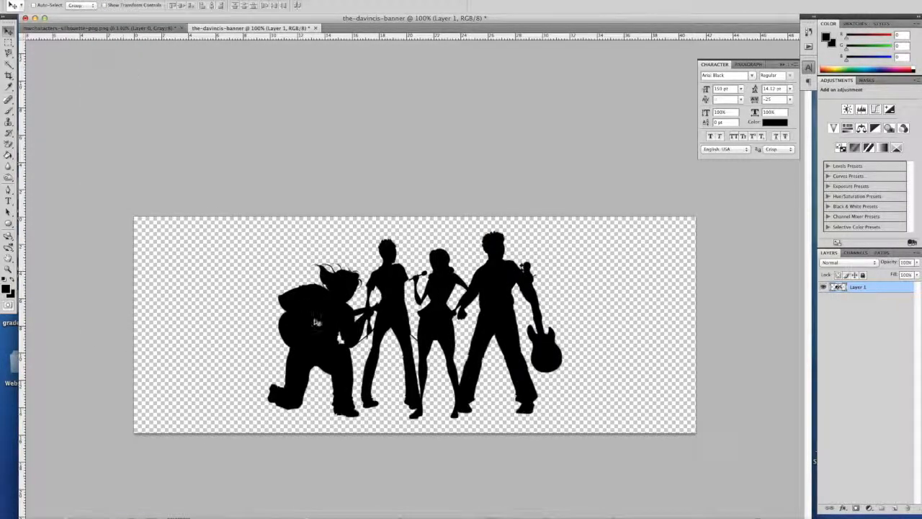
left_click_drag(311, 319, 356, 317)
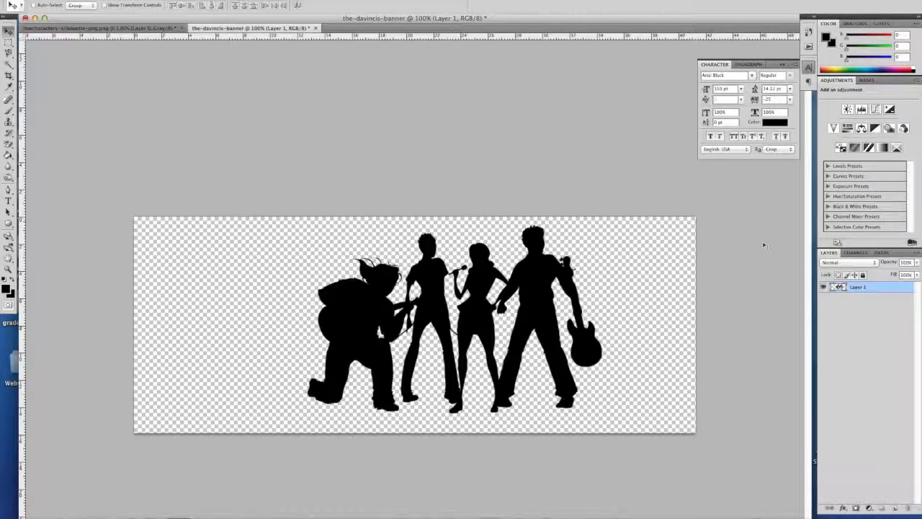
Add a new layer with a full-width black rectangle across the banner's bottom, covering the figures' lower legs, and clear the selection
left_click(895, 508)
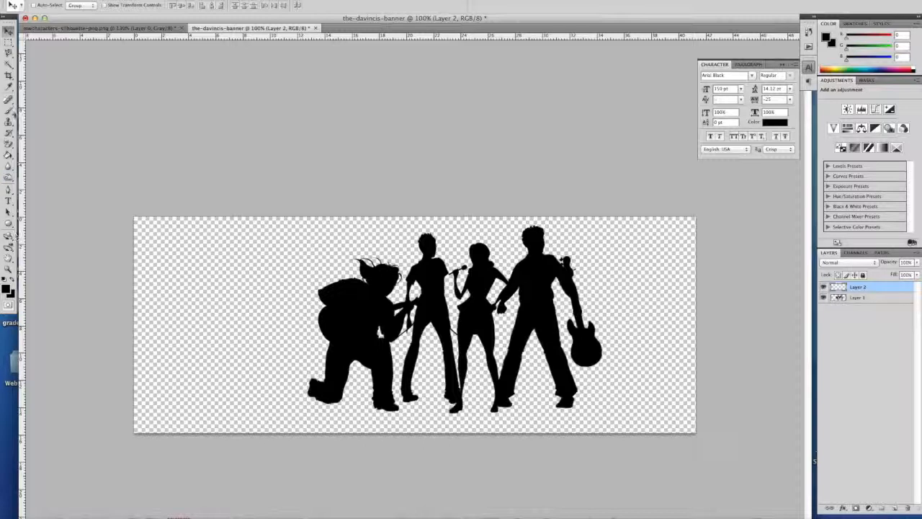
left_click(9, 43)
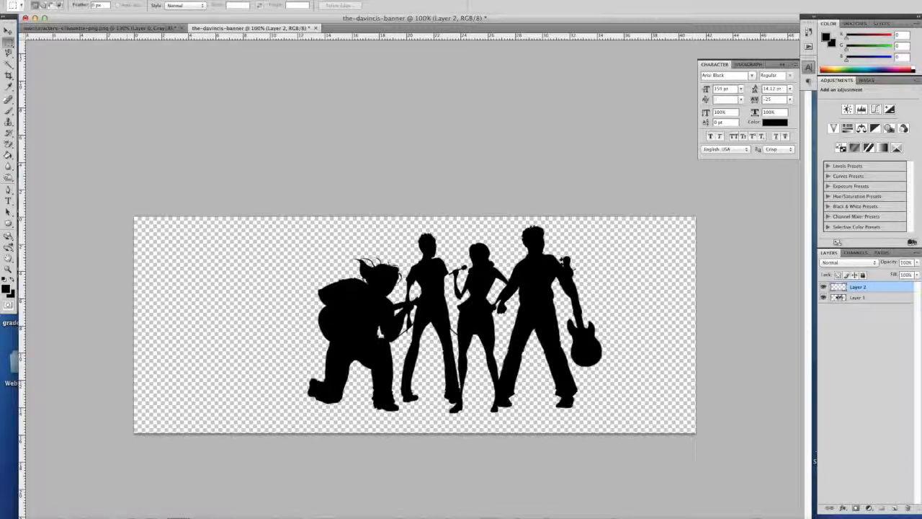
left_click_drag(133, 364, 699, 428)
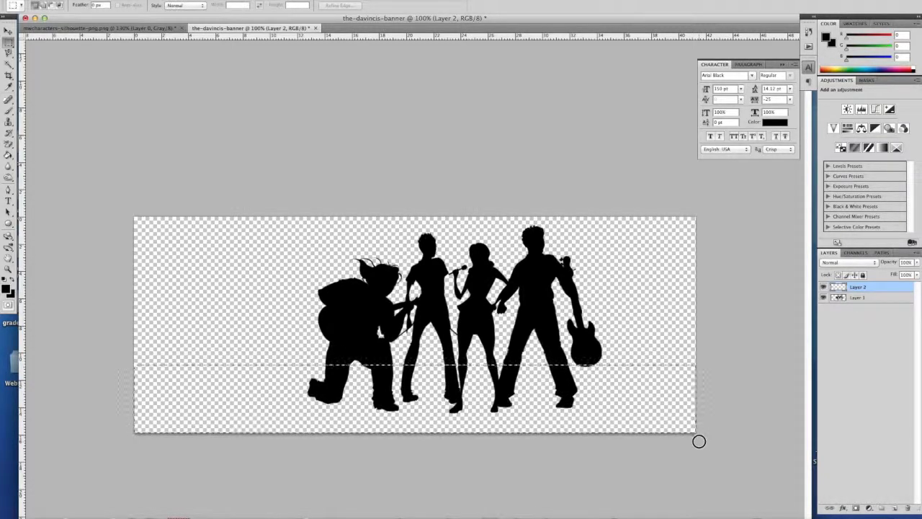
left_click_drag(699, 441, 698, 440)
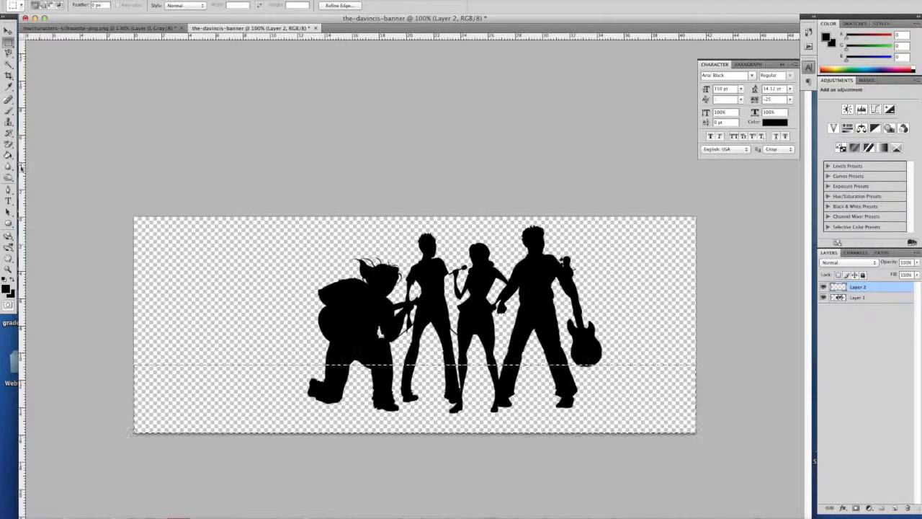
left_click(8, 154)
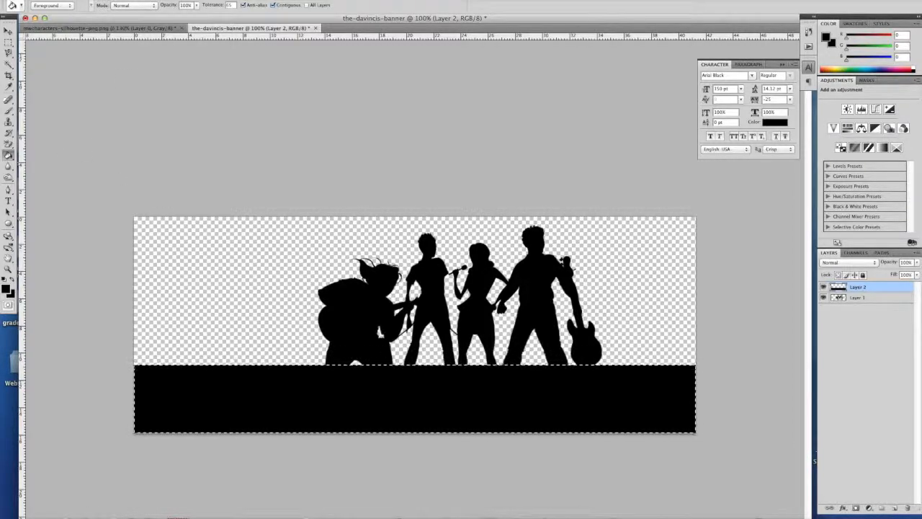
left_click(180, 0)
left_click(184, 4)
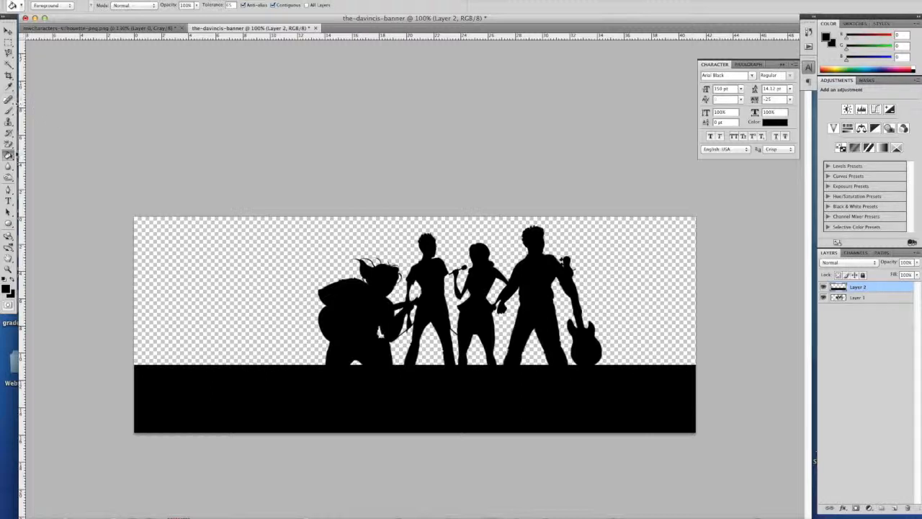
Add the black text "the" in the empty area left of the figures, above the black strip
left_click(8, 201)
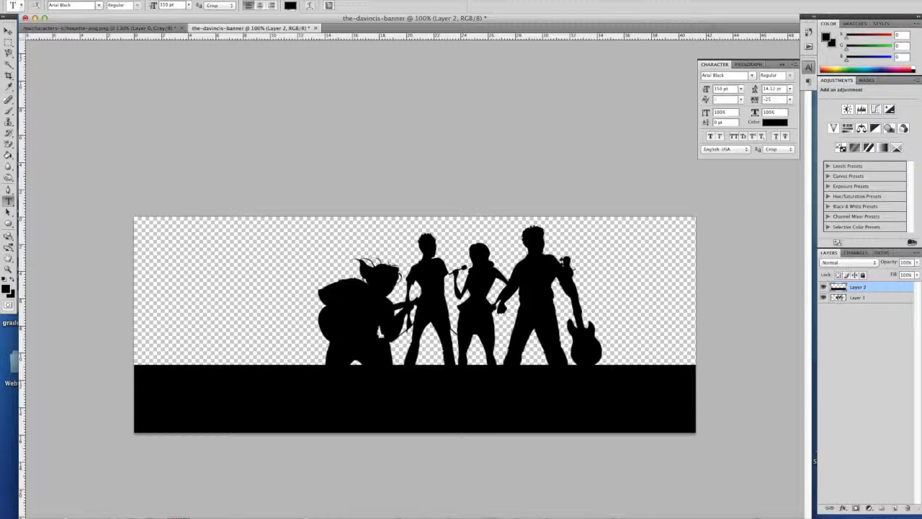
left_click(194, 276)
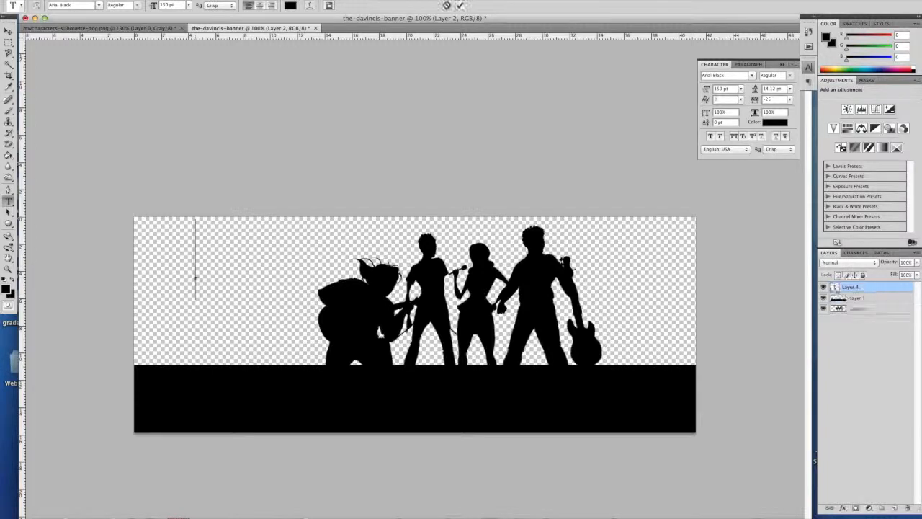
type("the")
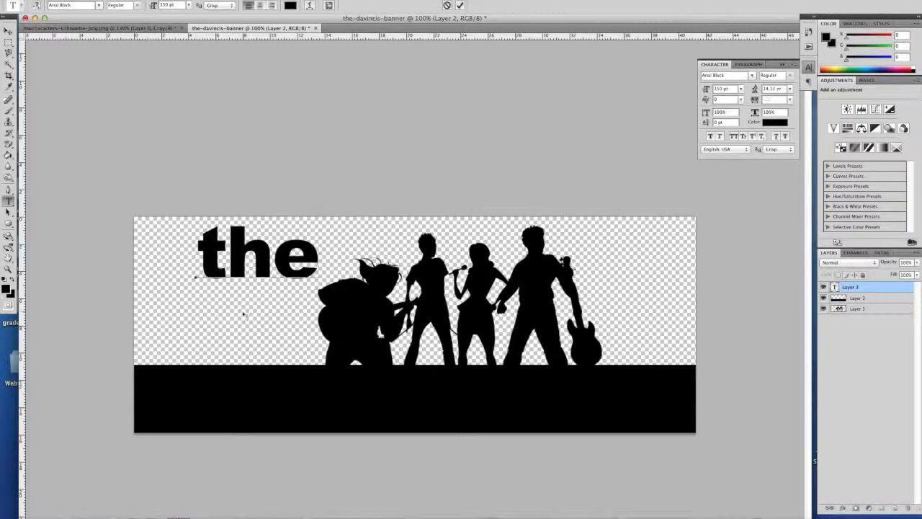
left_click_drag(242, 312, 215, 341)
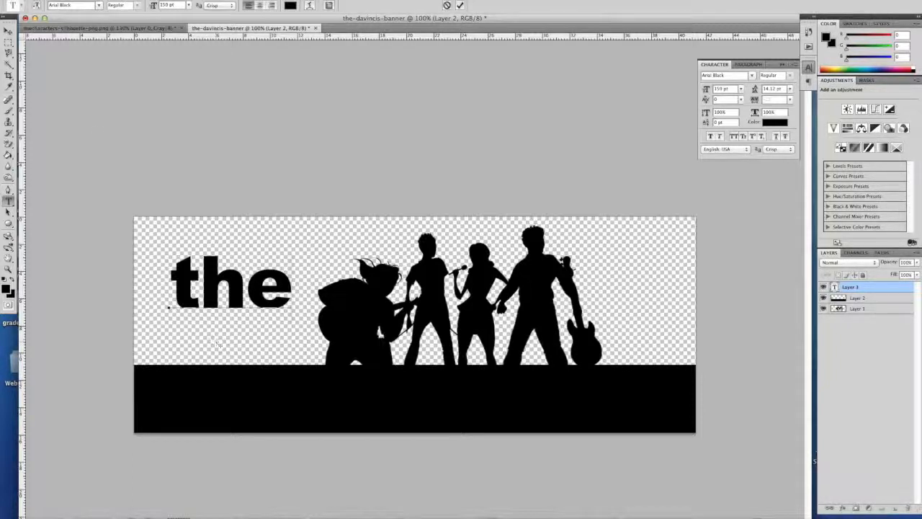
left_click(7, 31)
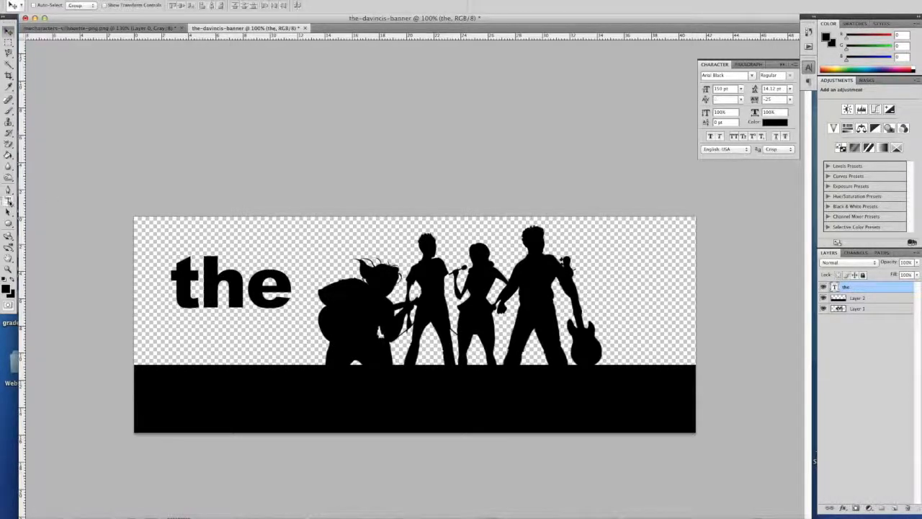
Add a new text layer reading "DaVincis" in red (ff0000) over the black strip
left_click(9, 202)
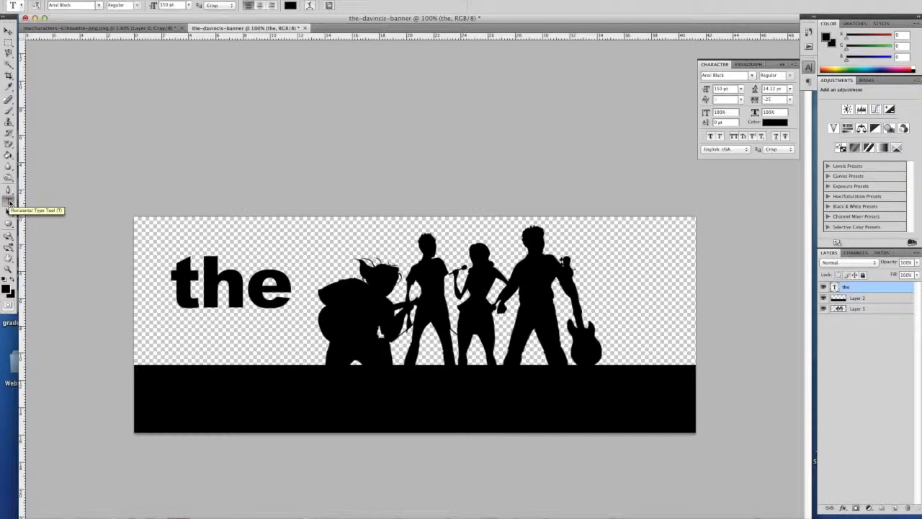
left_click(442, 400)
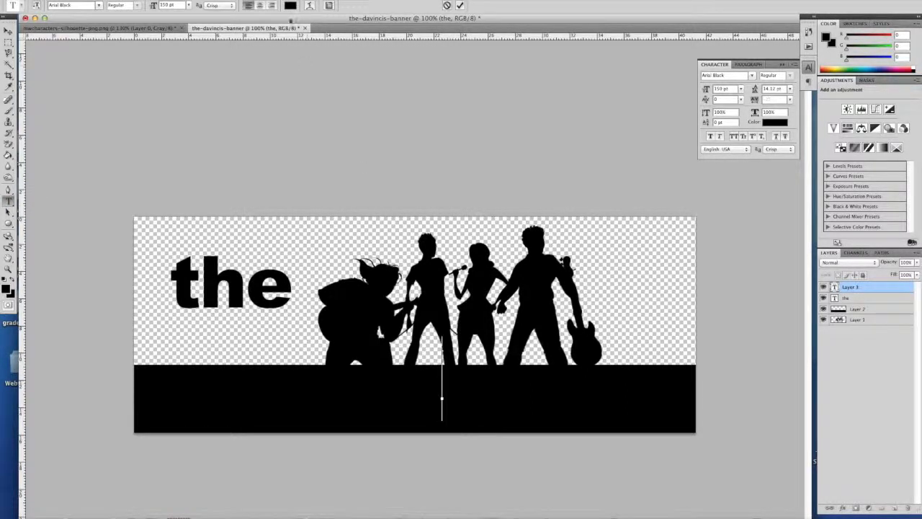
left_click(291, 5)
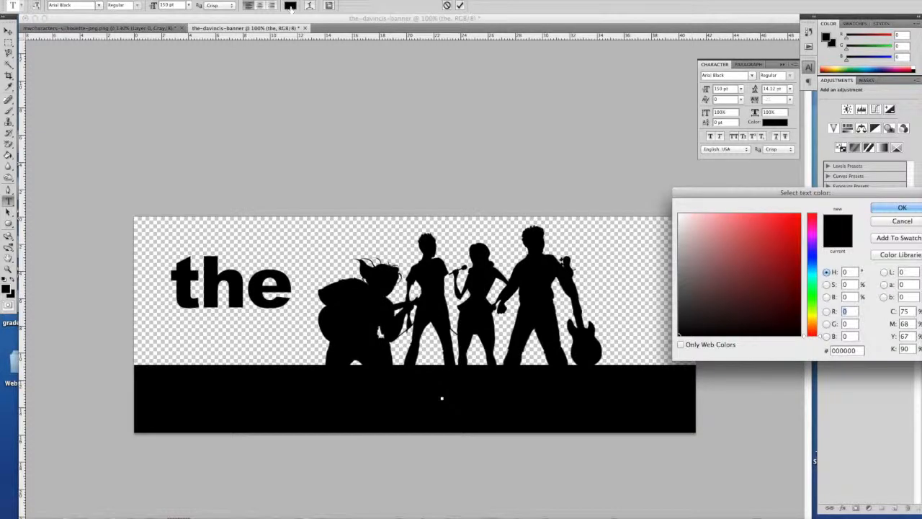
left_click(800, 213)
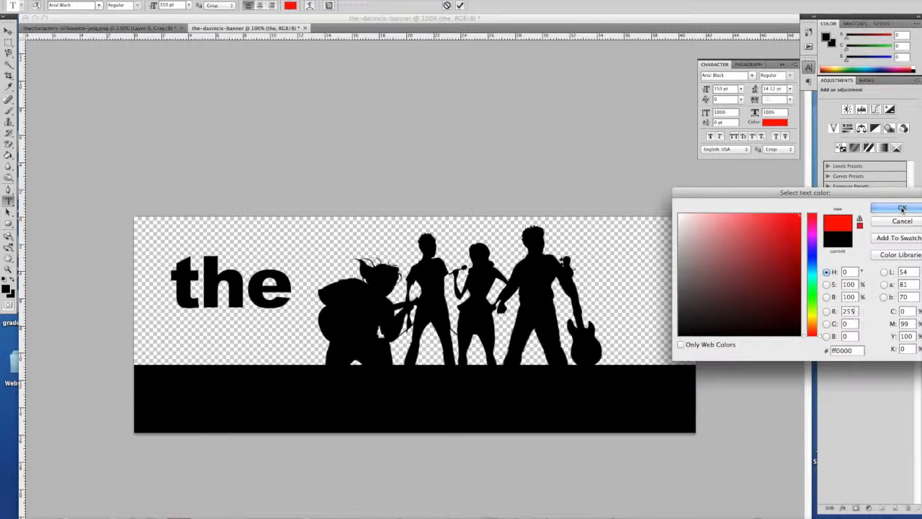
left_click(902, 209)
type("DaV")
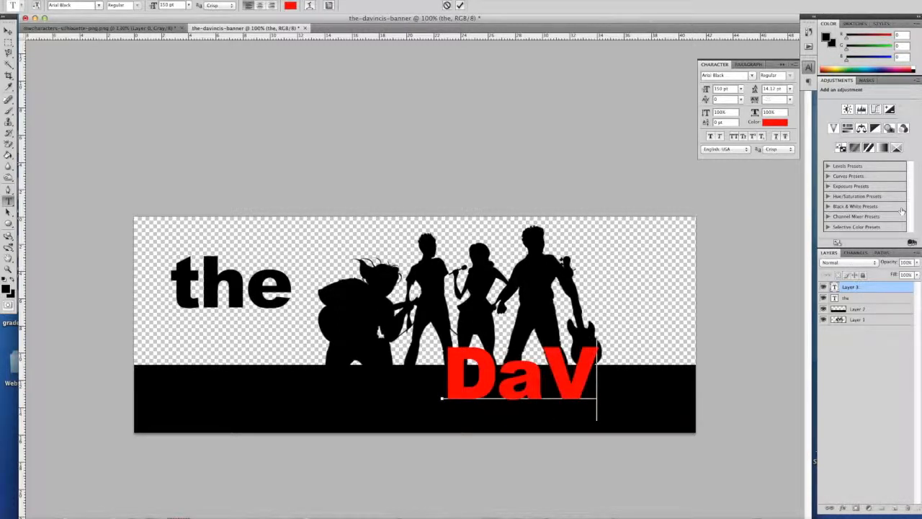
type("inc")
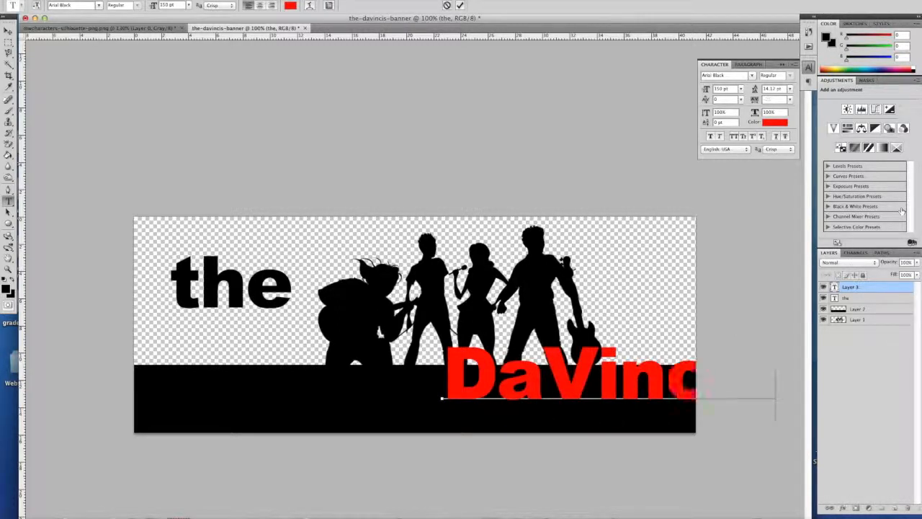
Move the red "DaVincis" text fully inside the black strip, near the banner's right edge, and commit it
left_click_drag(694, 468, 608, 490)
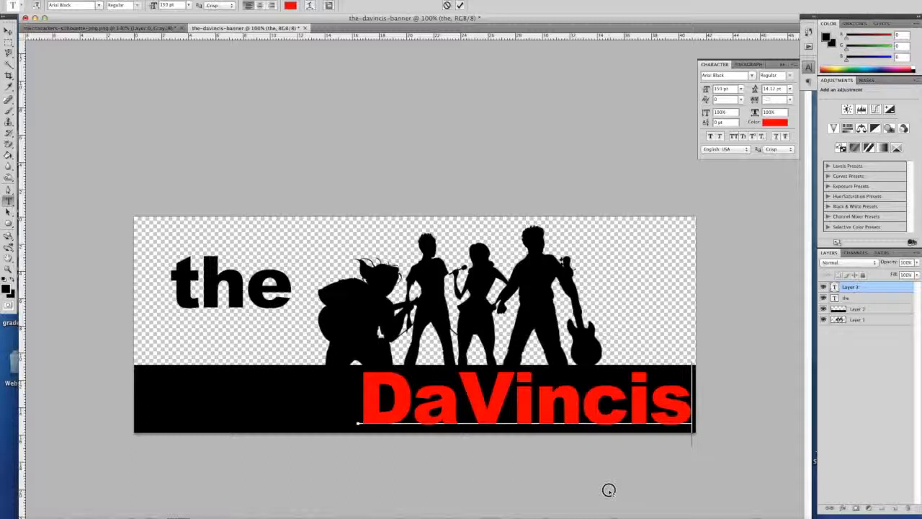
left_click_drag(609, 489, 613, 487)
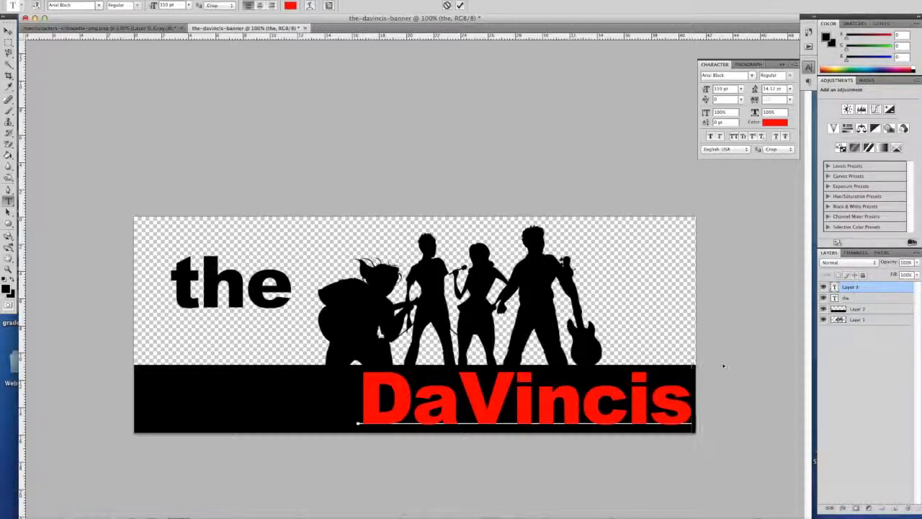
left_click(8, 32)
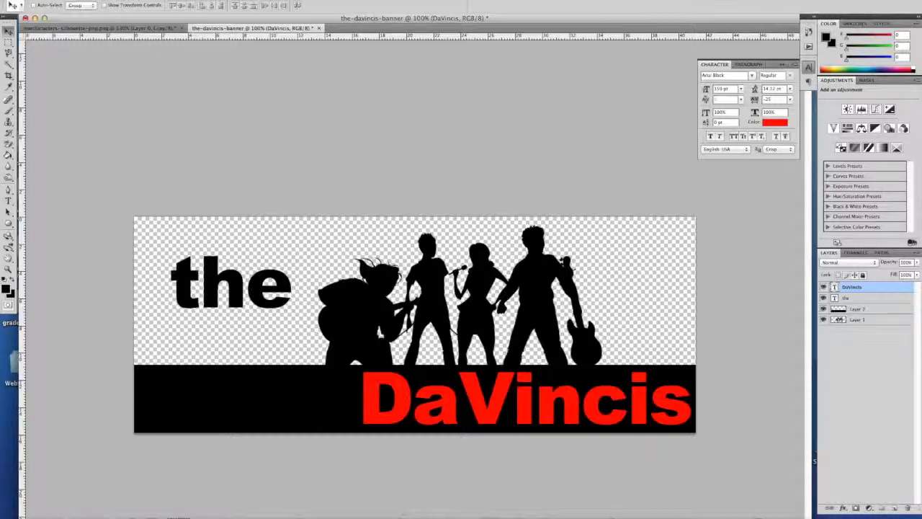
left_click(81, 0)
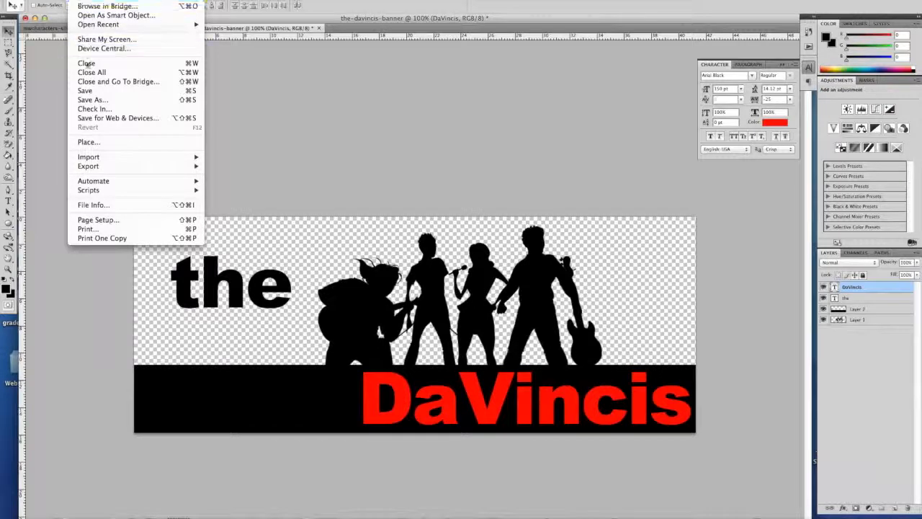
left_click(91, 98)
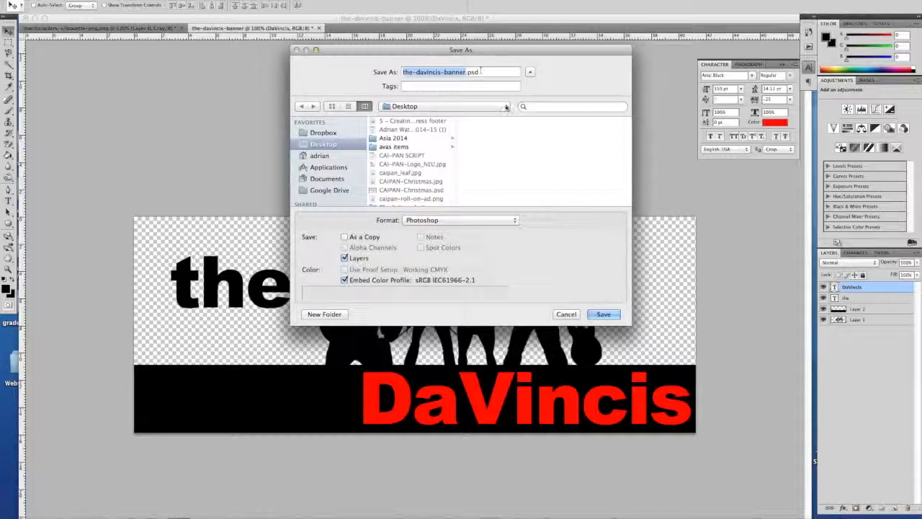
left_click(565, 315)
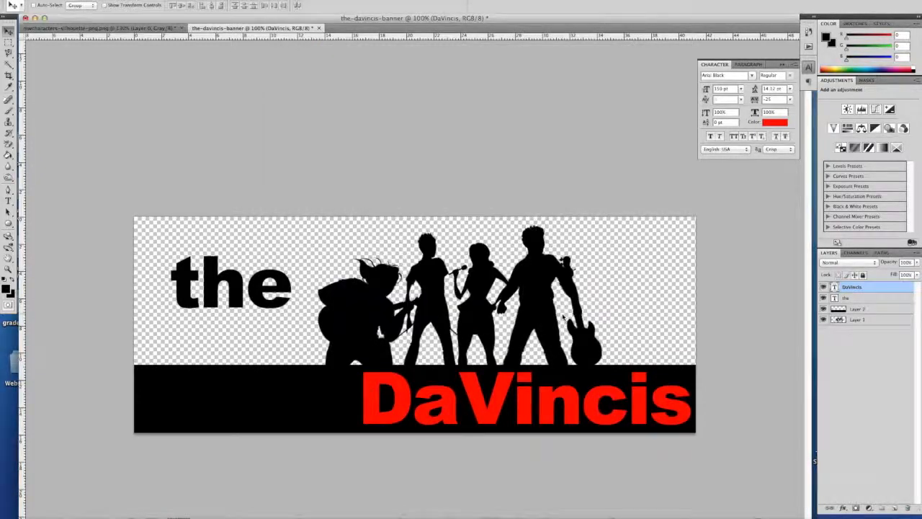
Export the banner for the web as a PNG-24 with transparency, named the-davincis-banner.png, to the Desktop
left_click(78, 1)
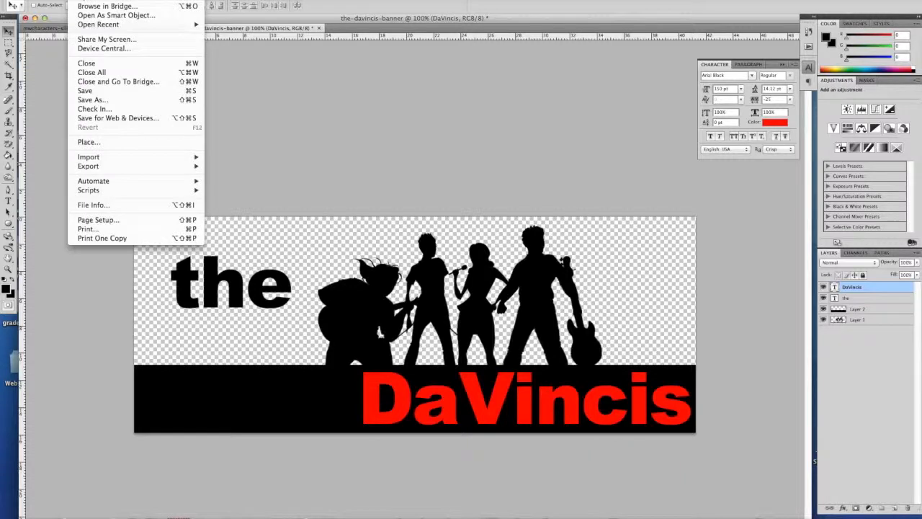
left_click(101, 120)
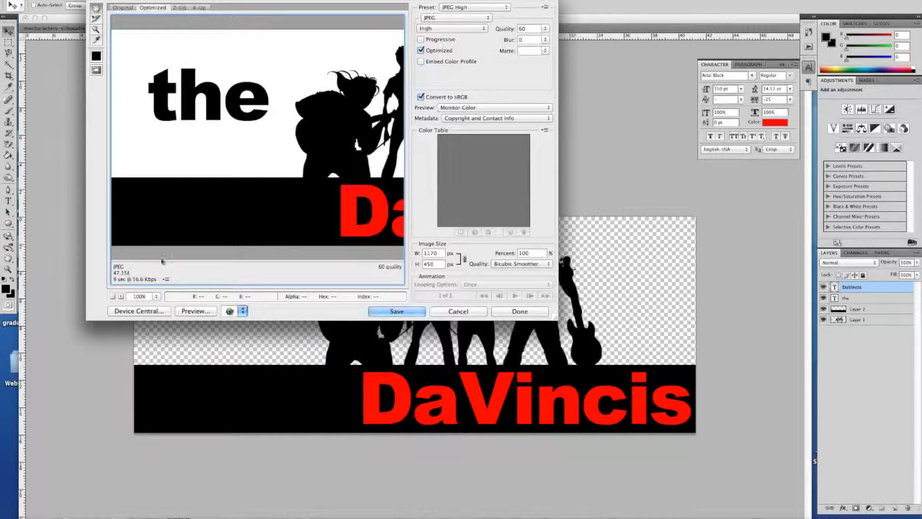
left_click(444, 18)
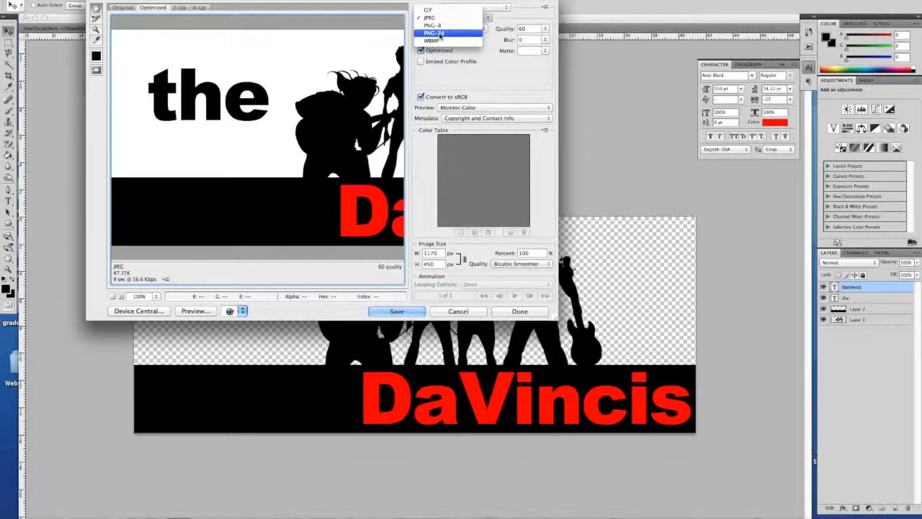
left_click(437, 34)
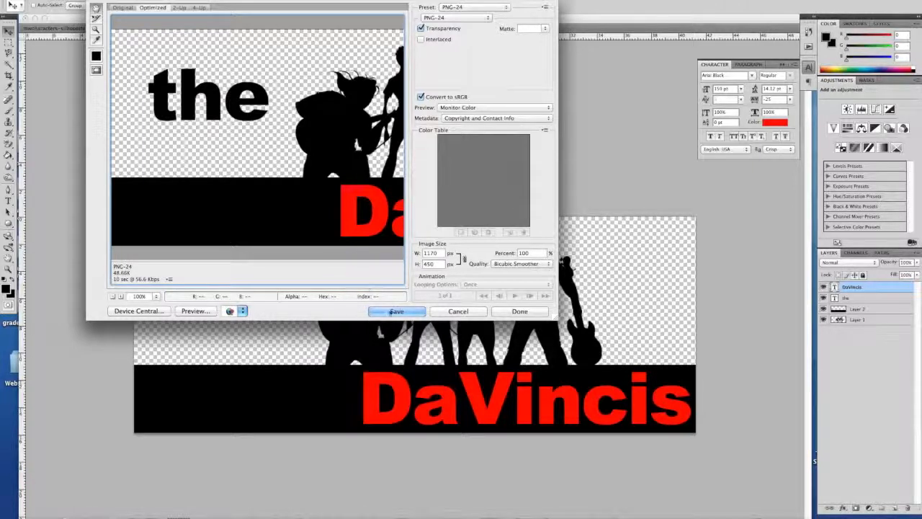
left_click(393, 312)
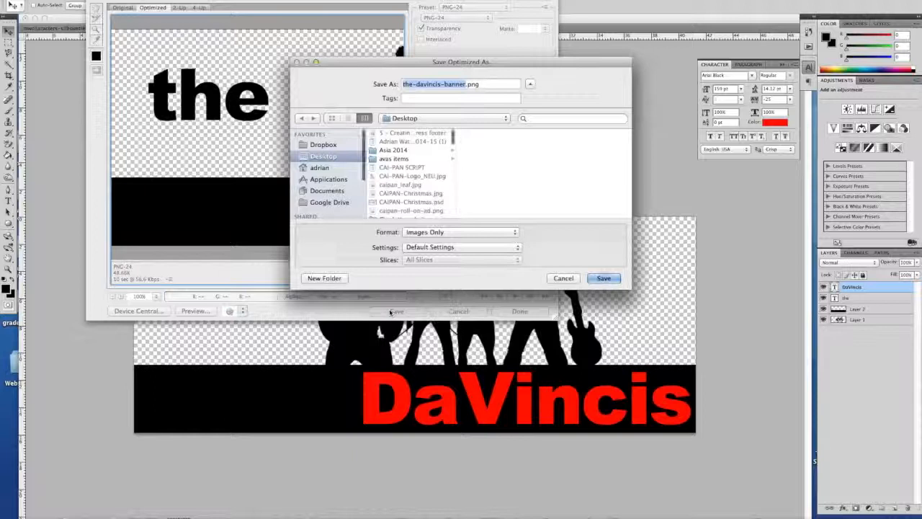